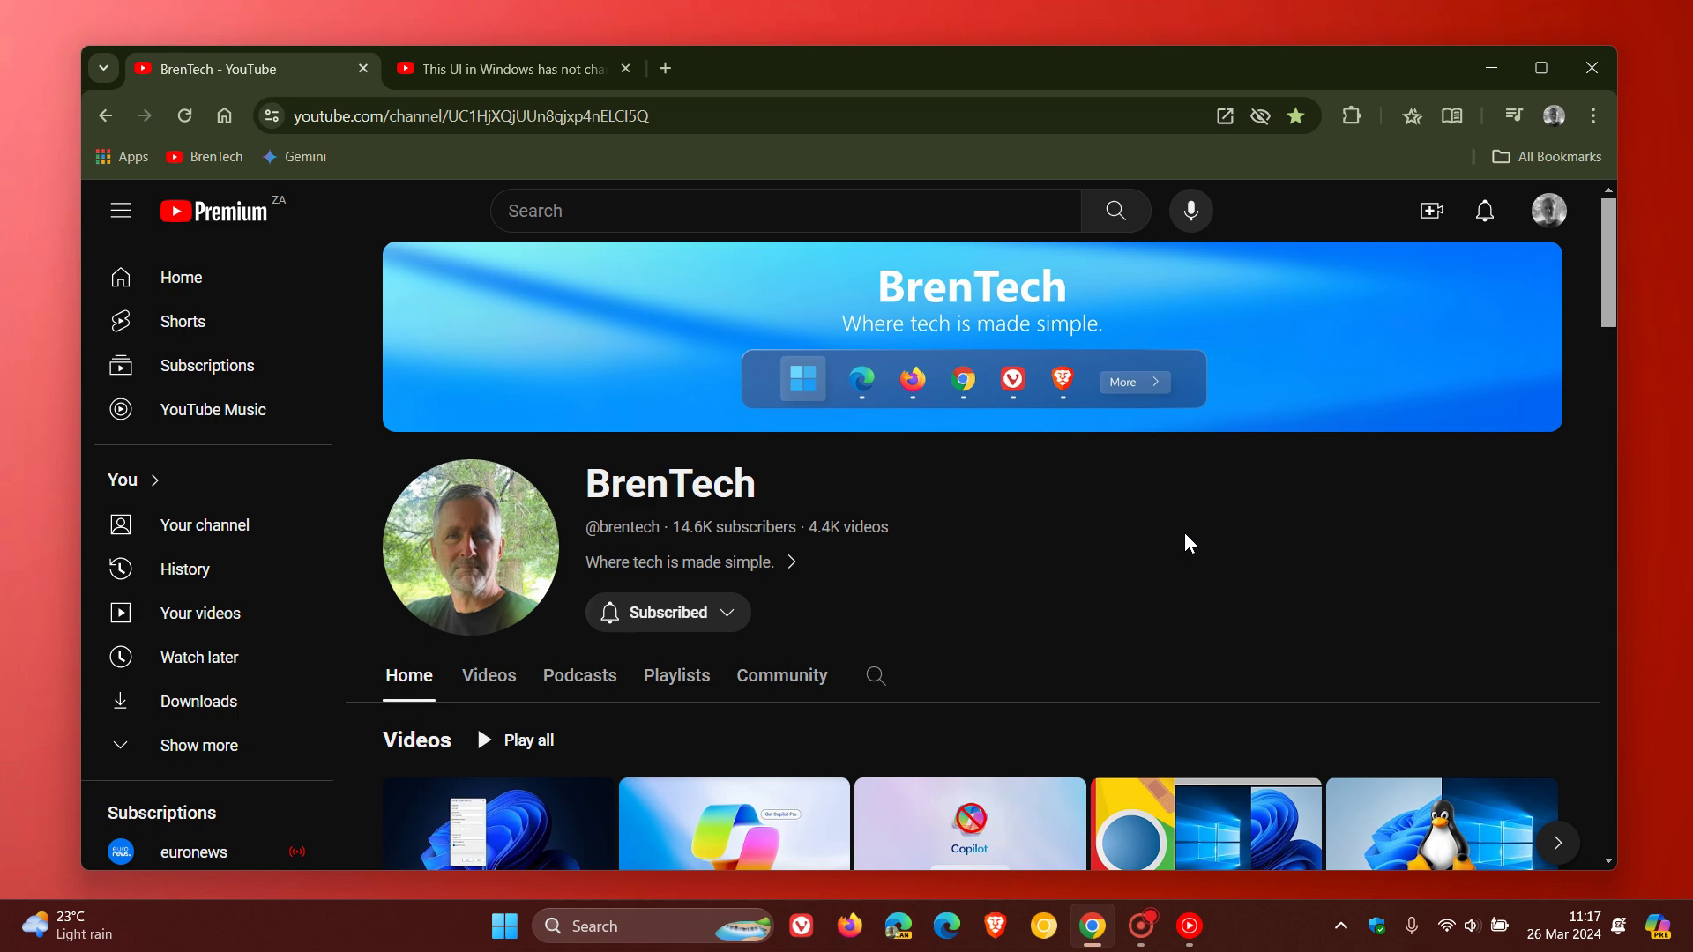
# Show the Windows UI video in the second tab and leave it paused at 0:04.
pyautogui.click(531, 68)
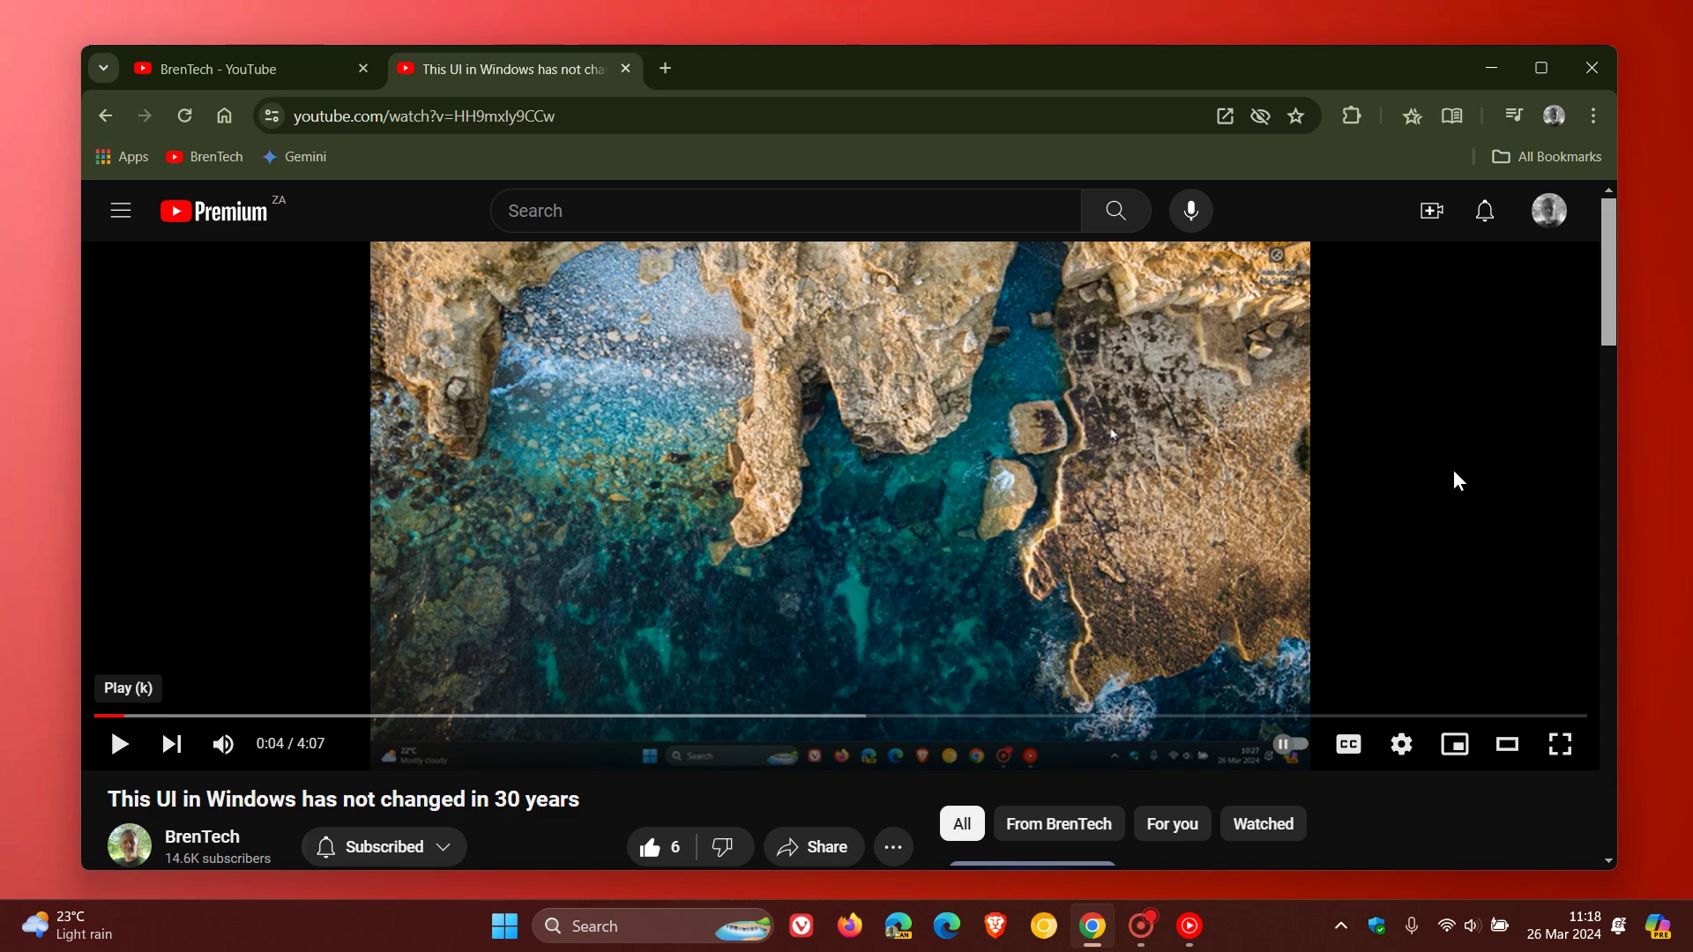
pyautogui.click(1073, 465)
pyautogui.click(1073, 464)
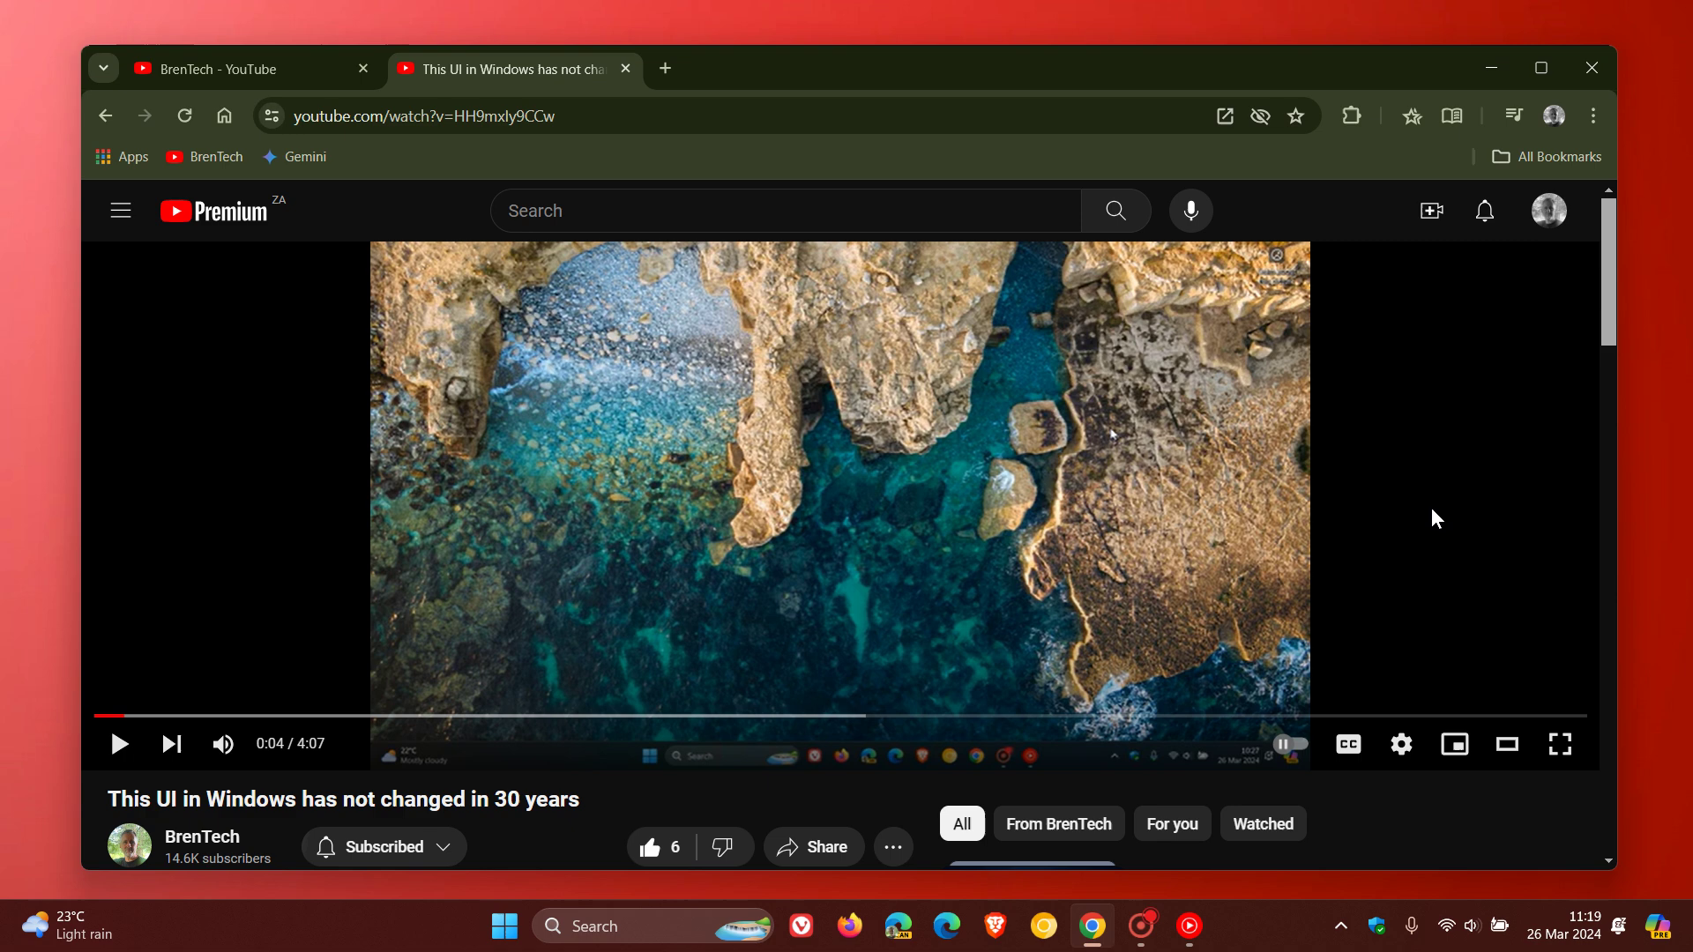
# Return to the 'BrenTech - YouTube' channel page in the first tab.
pyautogui.click(203, 70)
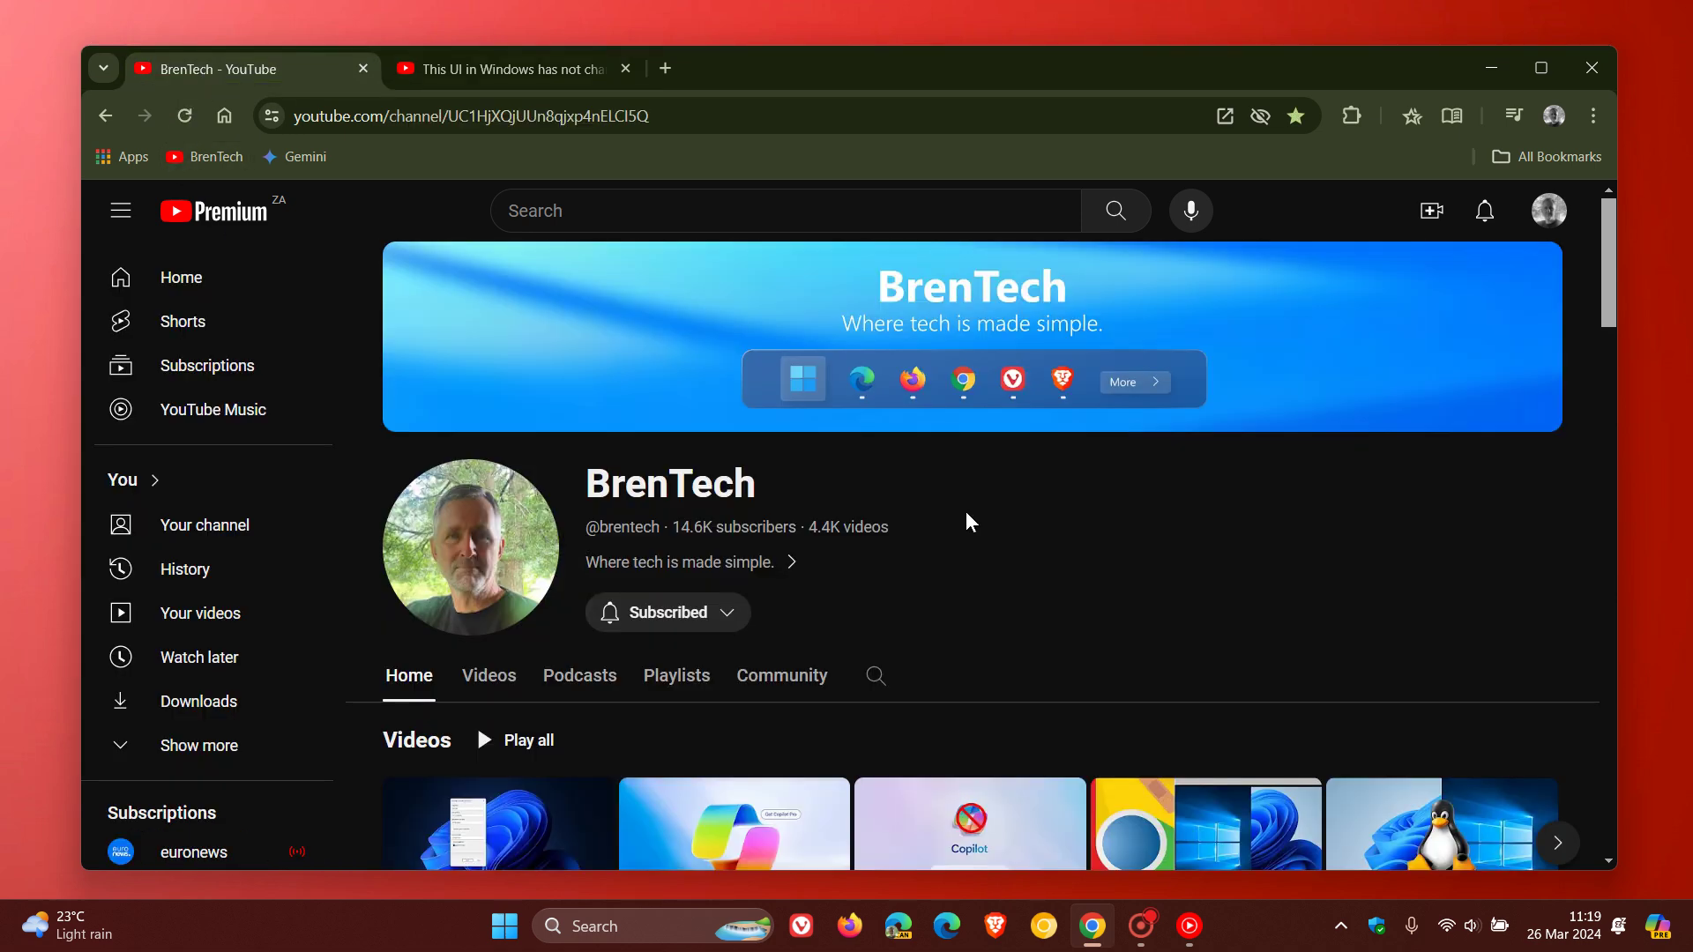